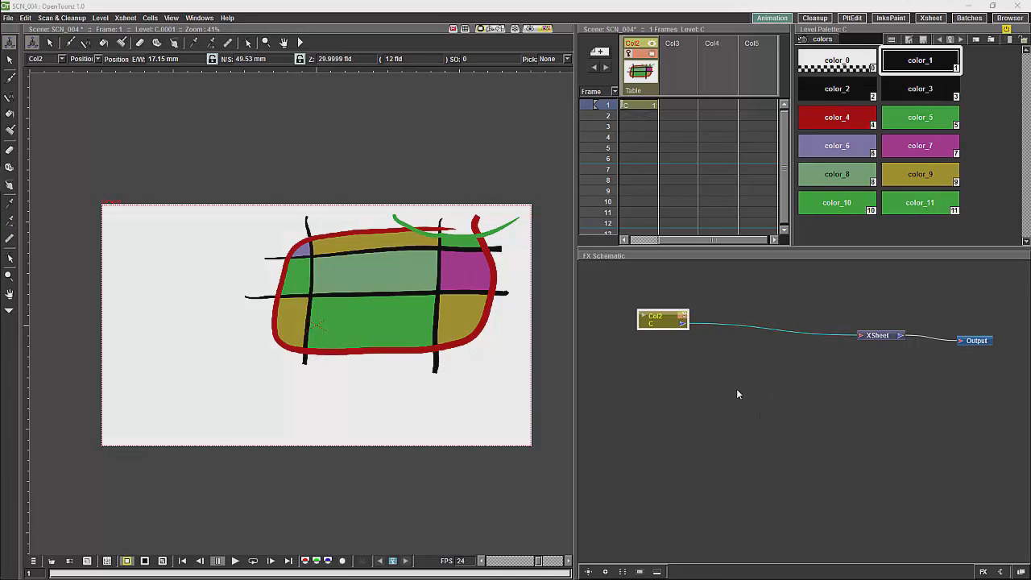
- Add a Light > Cast Shadow effect node to the FX schematic beside Col2
right_click(735, 411)
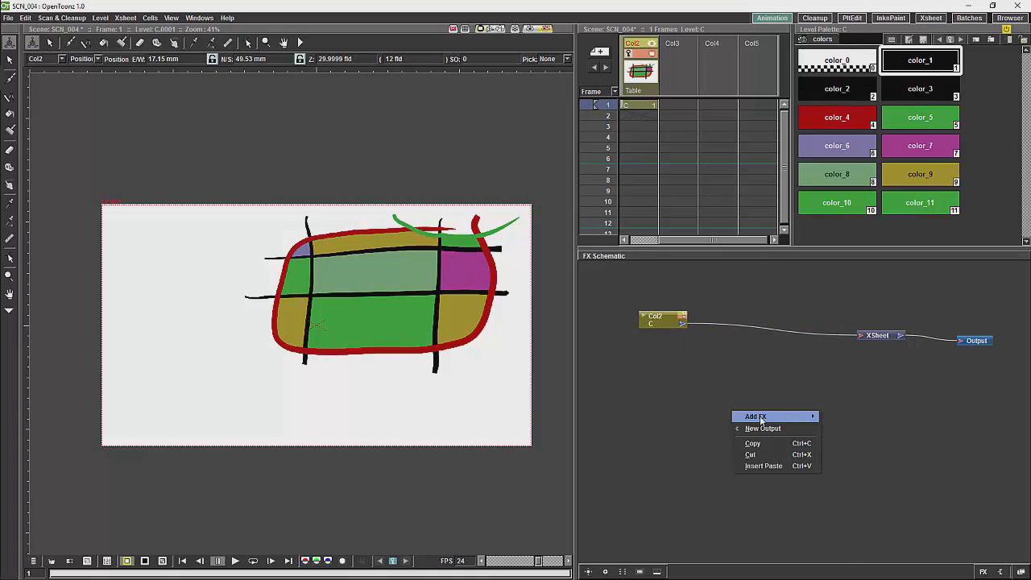
mouse_move(762, 420)
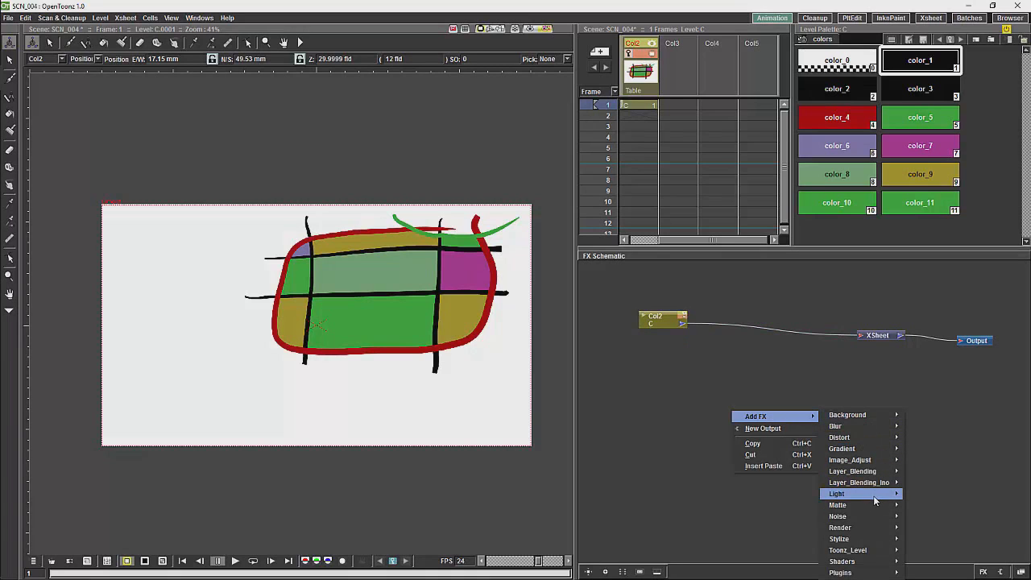
mouse_move(874, 495)
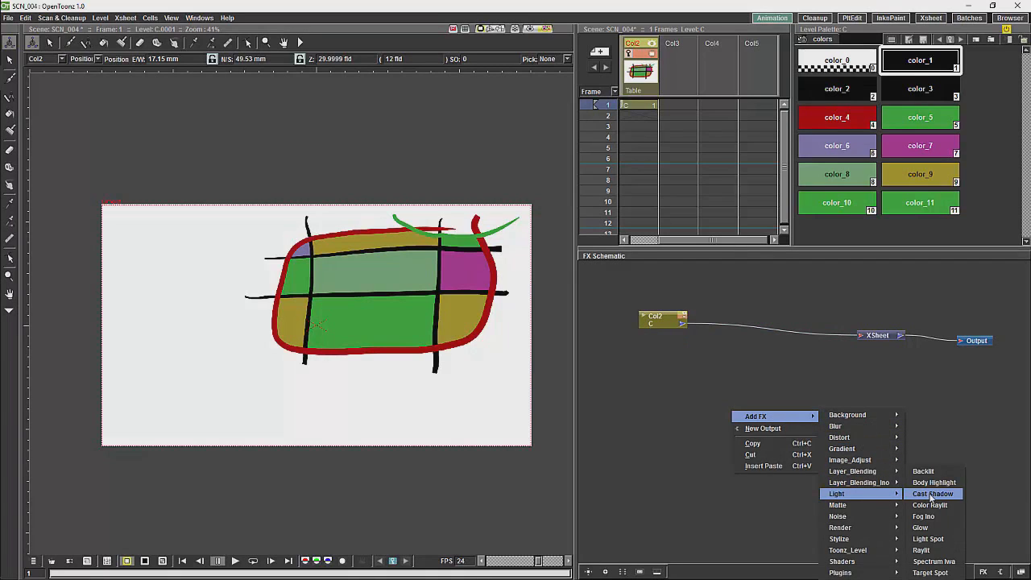
click(932, 494)
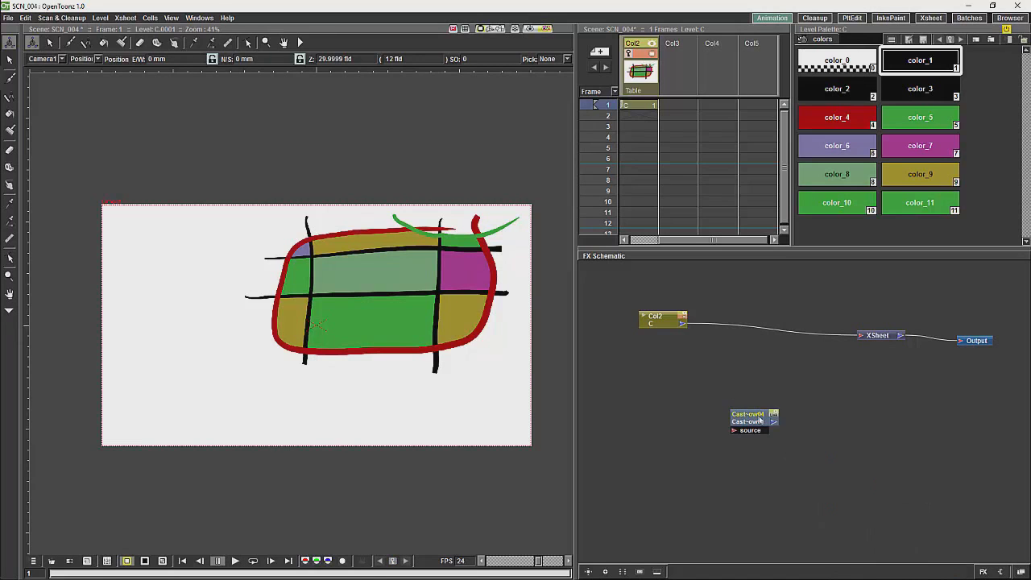
drag(761, 422, 770, 352)
- Feed Col2 into the Cast Shadow source and connect both Col2 and Cast Shadow to XSheet
mouse_move(683, 323)
mouse_down()
mouse_move(722, 361)
mouse_move(861, 335)
mouse_up()
click(786, 356)
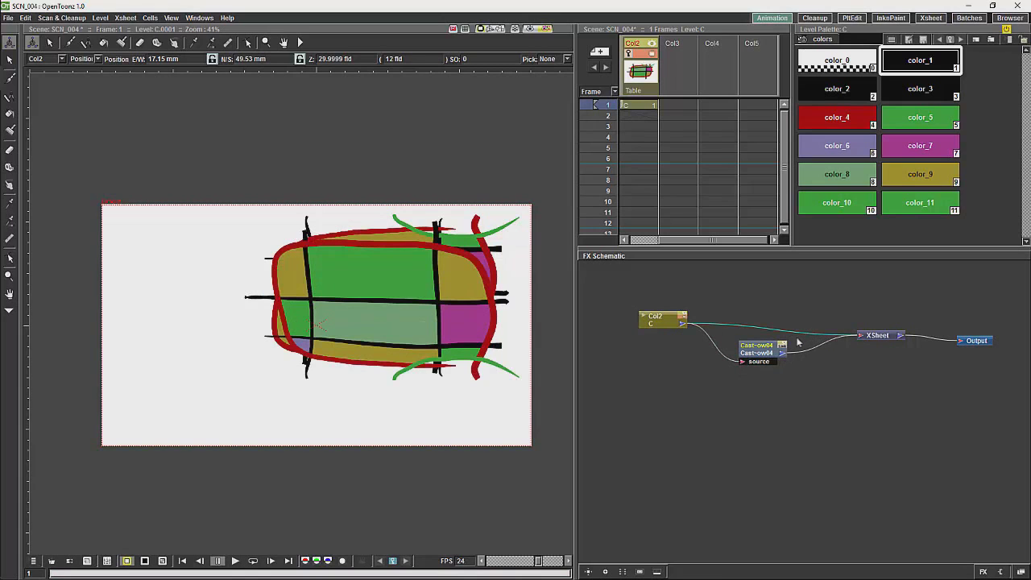
drag(779, 355, 788, 332)
drag(686, 325, 858, 336)
drag(754, 324, 756, 350)
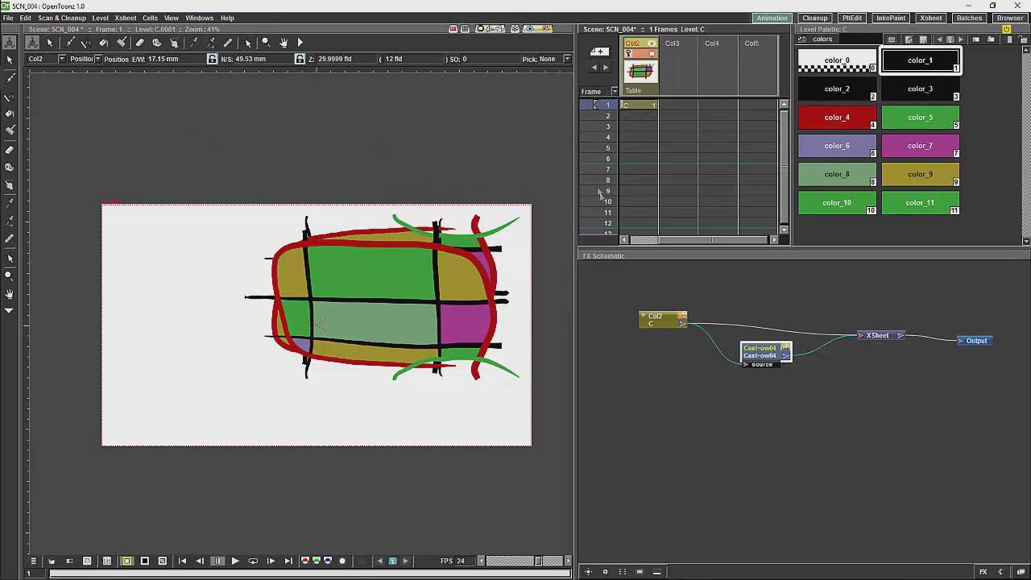
drag(757, 356, 751, 370)
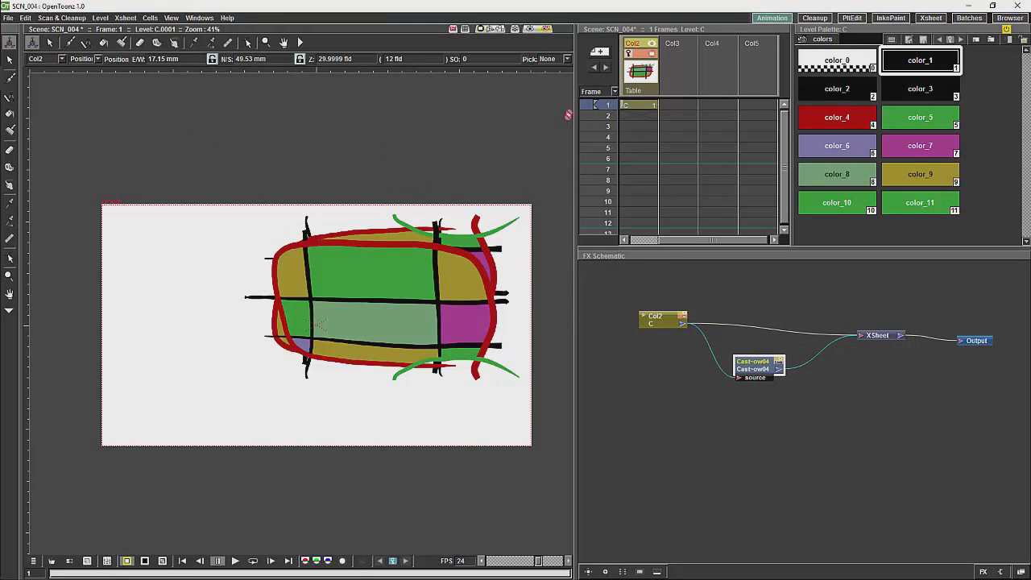
- Select the Cast Shadow node and drag its top corners down to flatten the shadow
click(629, 54)
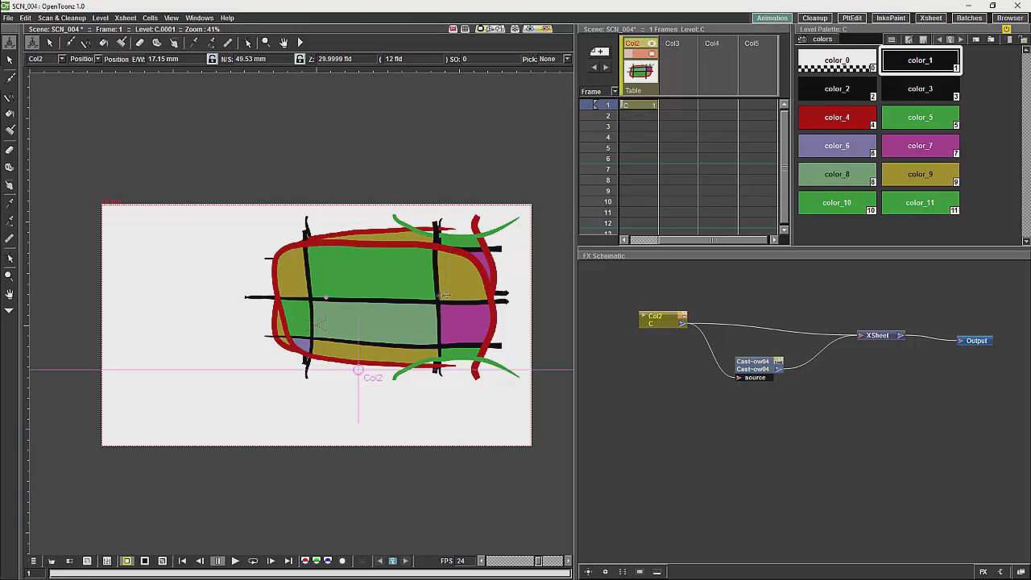
click(749, 368)
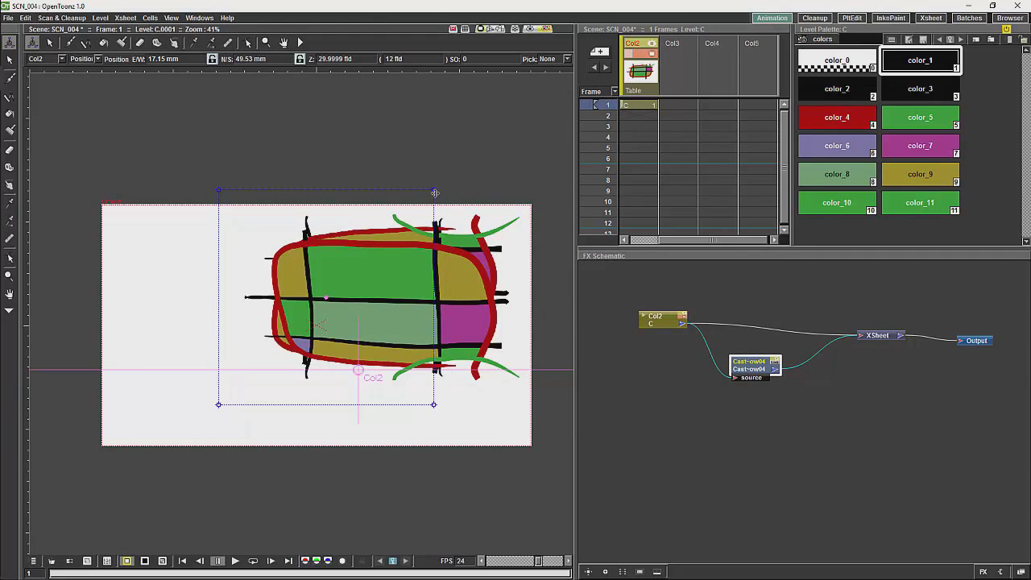
drag(435, 192, 428, 420)
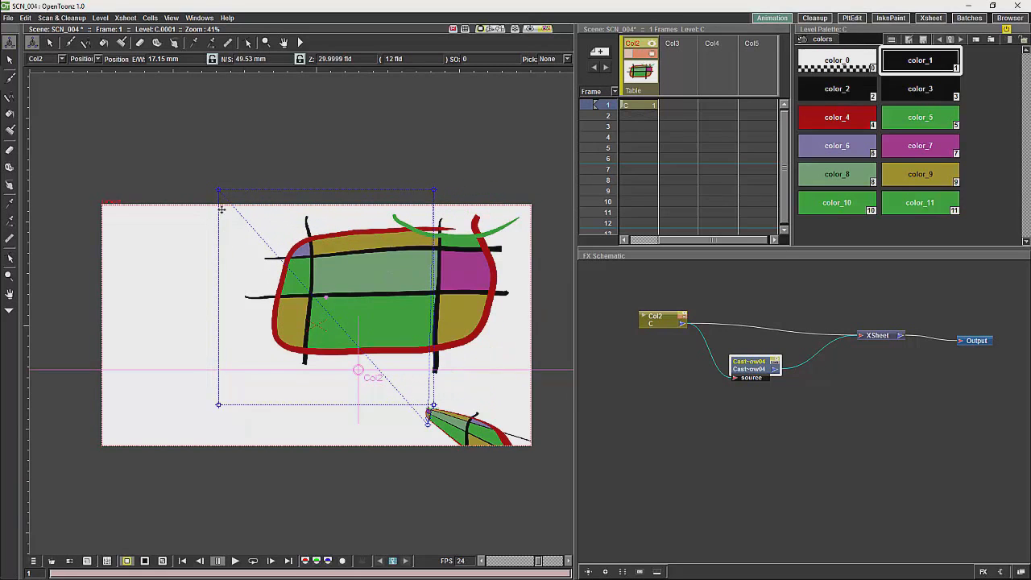
drag(219, 191, 199, 429)
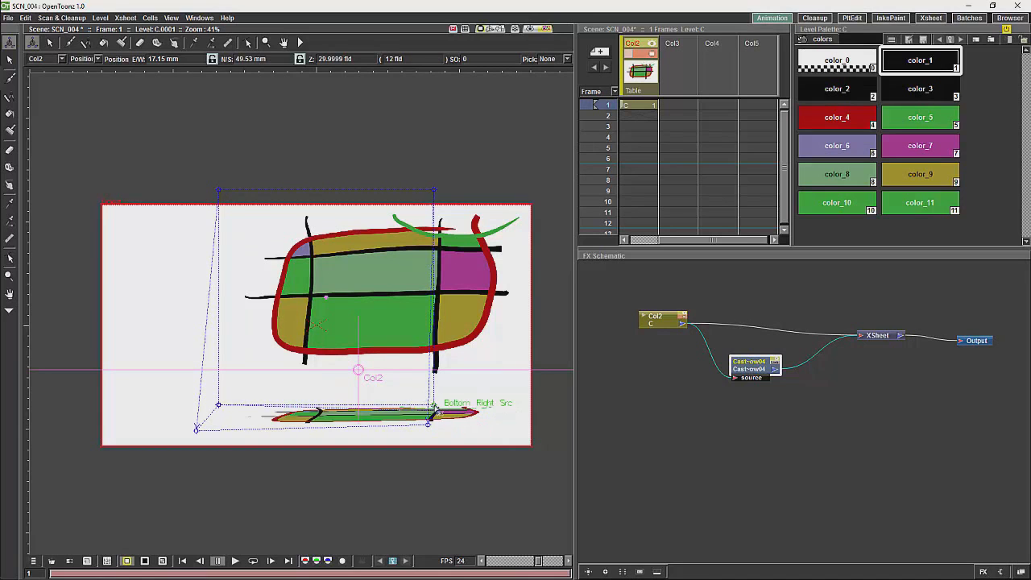
drag(435, 410, 452, 380)
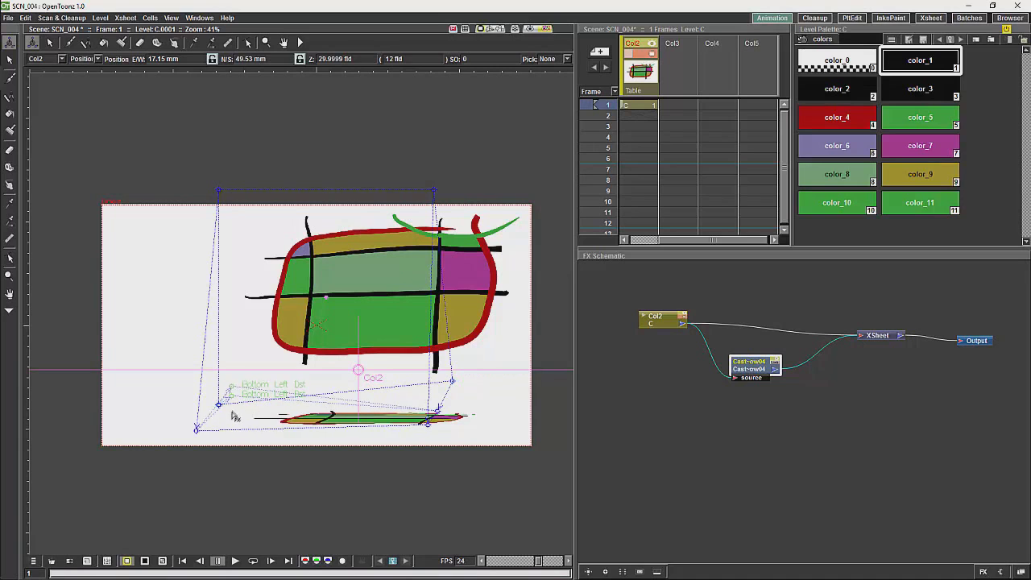
drag(218, 406, 257, 368)
- Refine the Free Distort source and destination corners into a wide, squashed ground shadow
drag(434, 193, 471, 203)
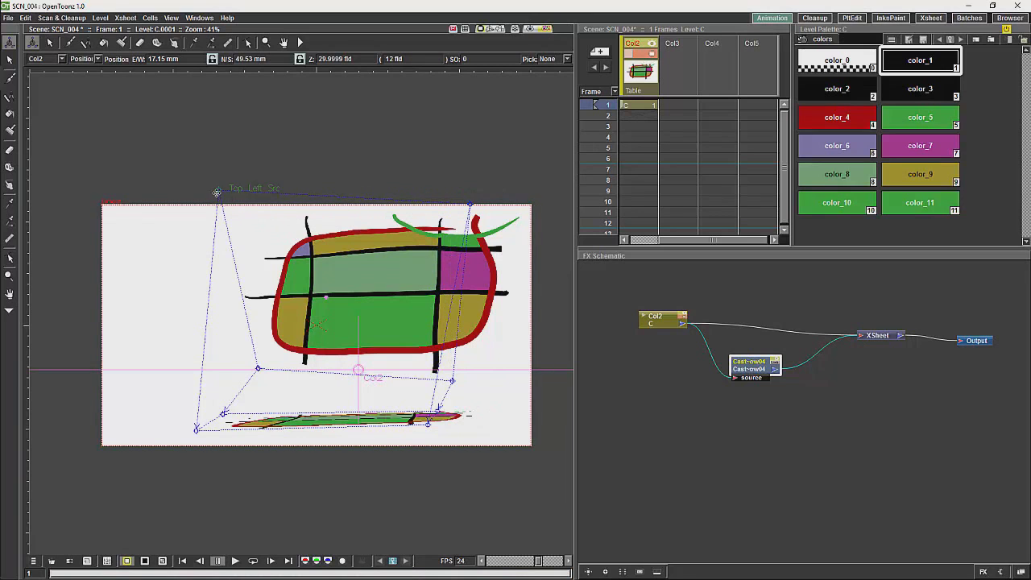
drag(227, 197, 277, 216)
drag(453, 381, 479, 360)
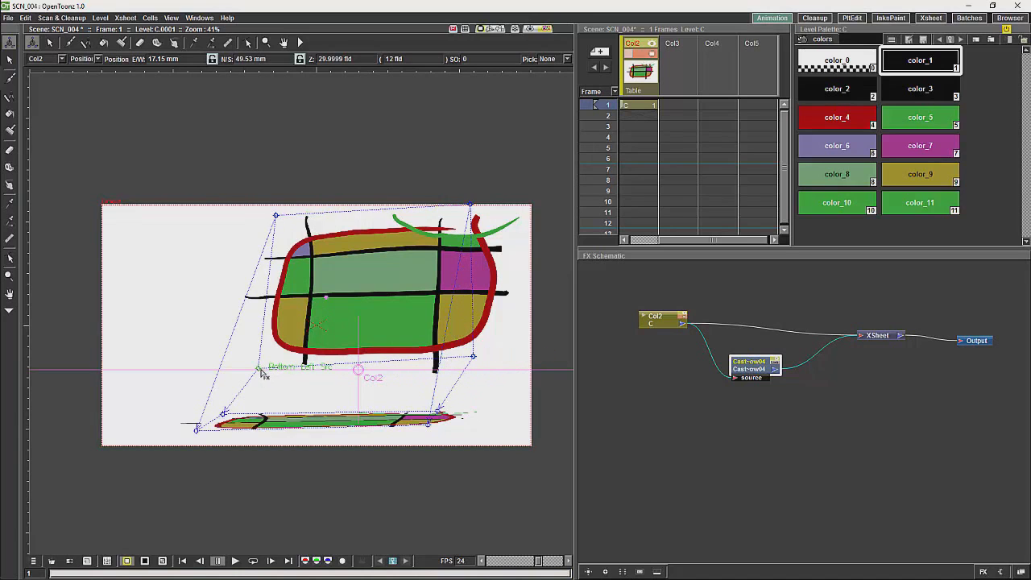
drag(266, 368, 274, 364)
drag(225, 413, 258, 376)
drag(437, 412, 463, 375)
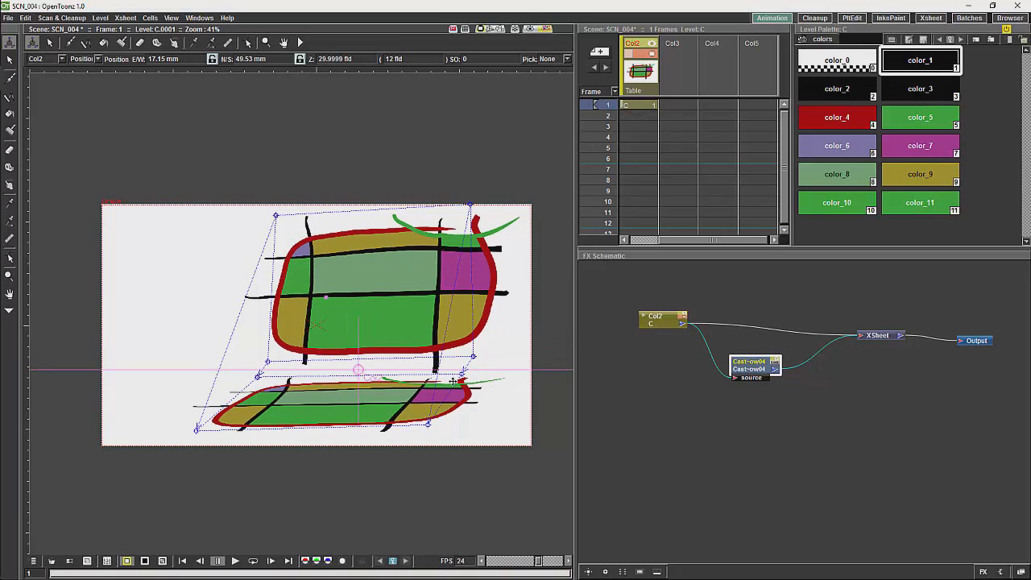
drag(432, 427, 436, 426)
drag(262, 377, 267, 371)
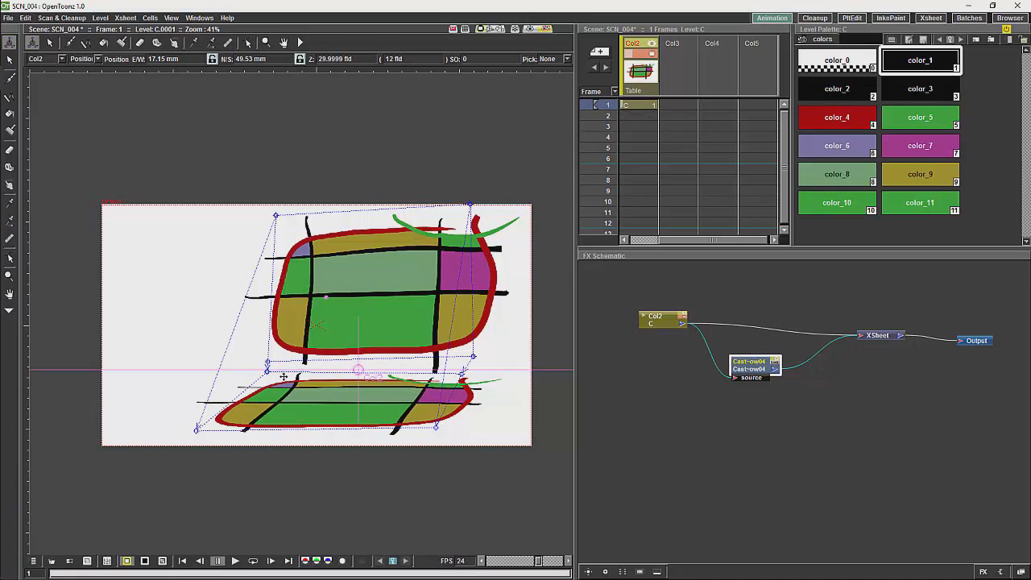
- Give the cast shadow slight top/bottom blur, Fade 75.104, Top Transp 79.253 and Bottom Transp 7.054
double_click(749, 370)
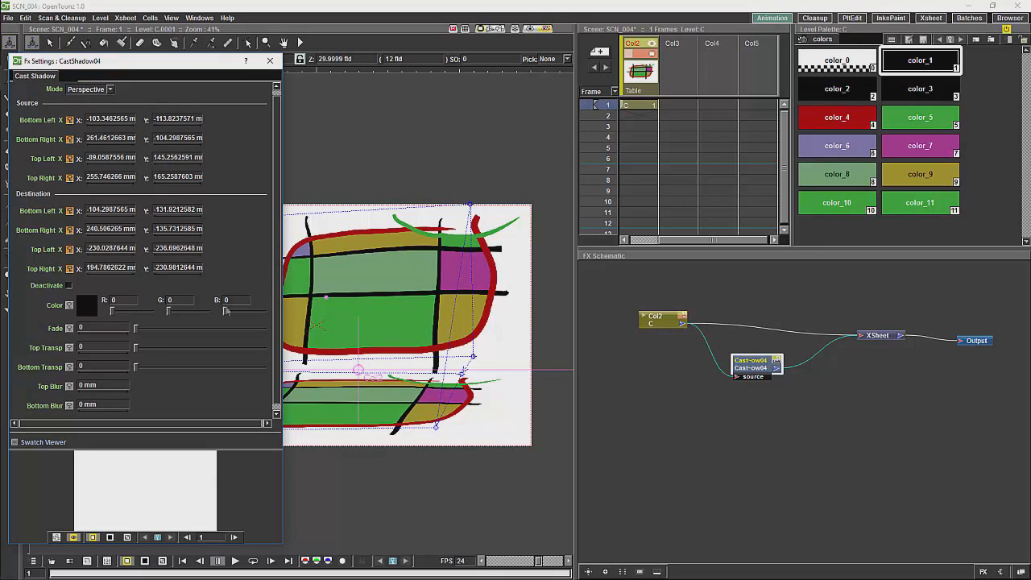
click(276, 414)
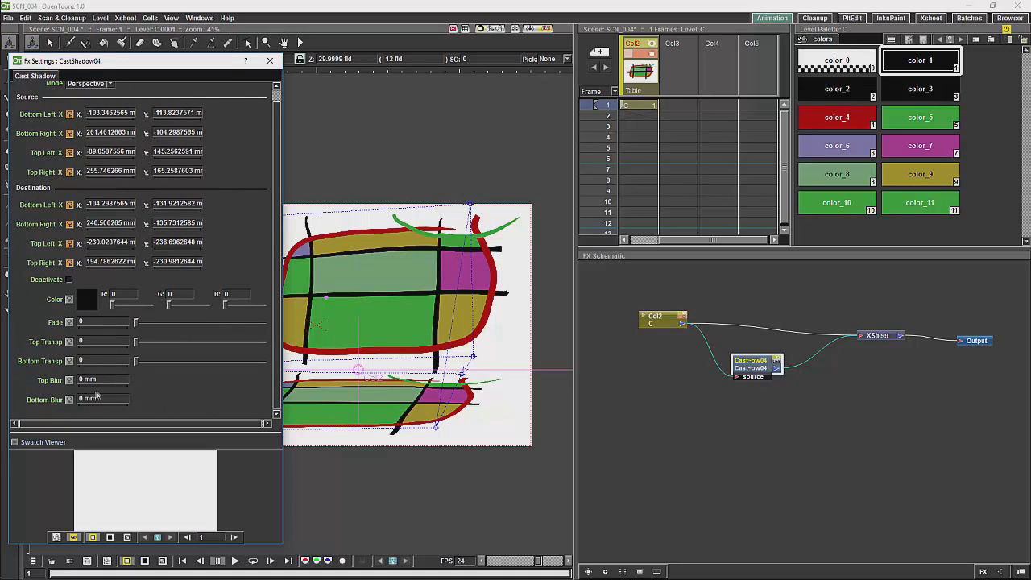
drag(82, 390, 98, 391)
drag(79, 410, 92, 411)
drag(137, 334, 232, 323)
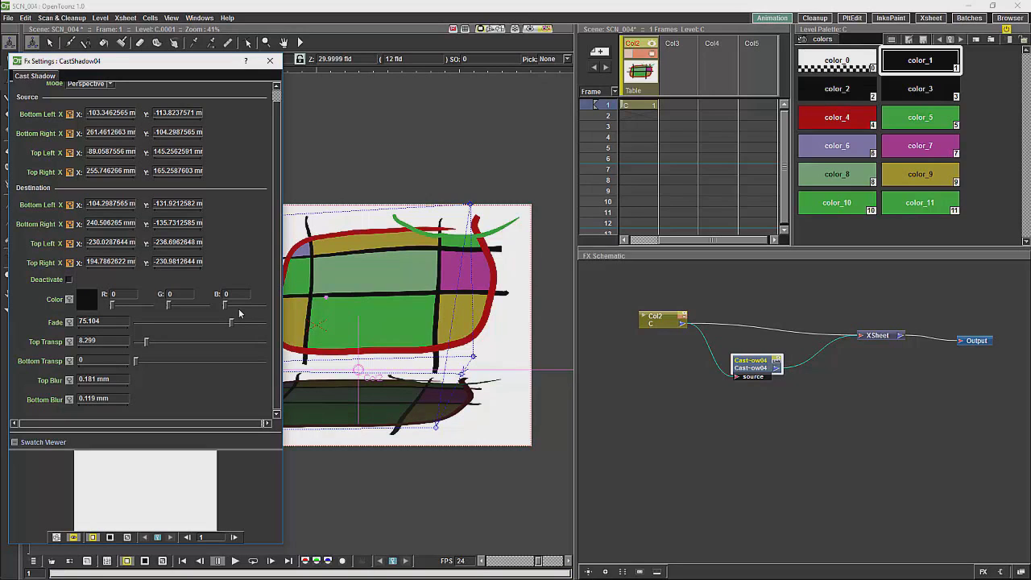
drag(149, 344, 244, 347)
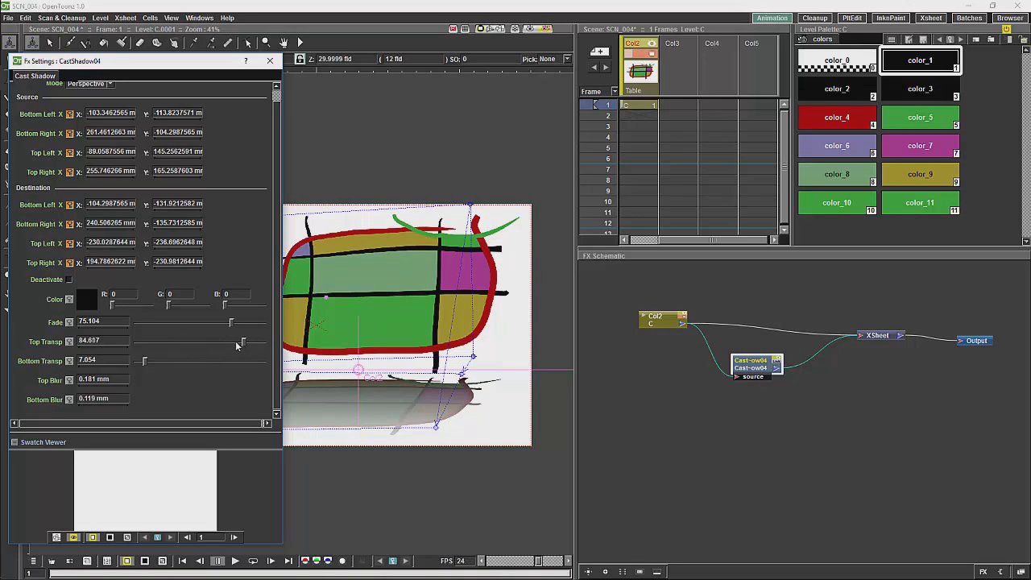
drag(243, 345, 236, 344)
- Close the shadow settings and shift the Col2 and Cast Shadow nodes left in the schematic
click(271, 62)
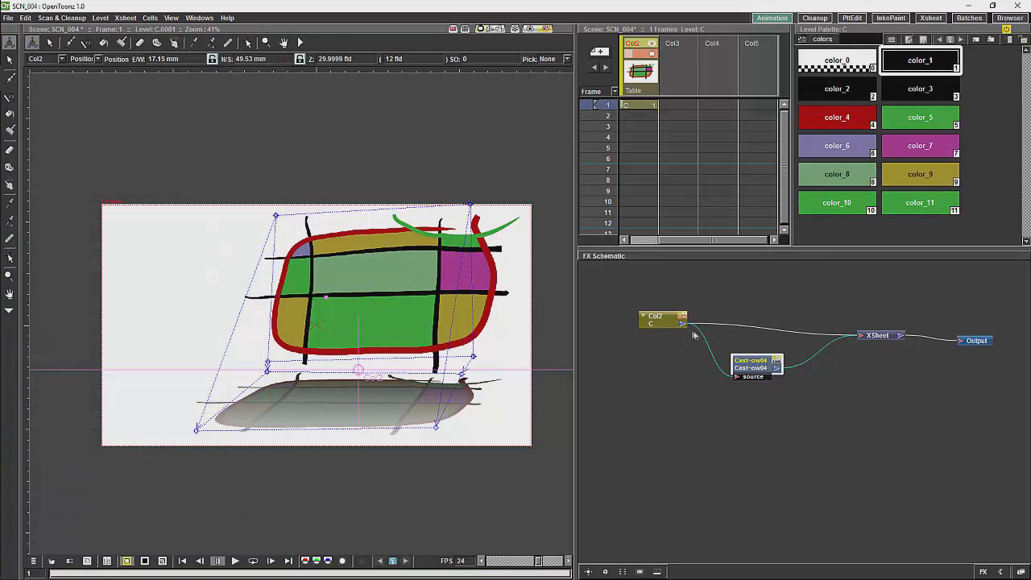
drag(749, 372, 725, 384)
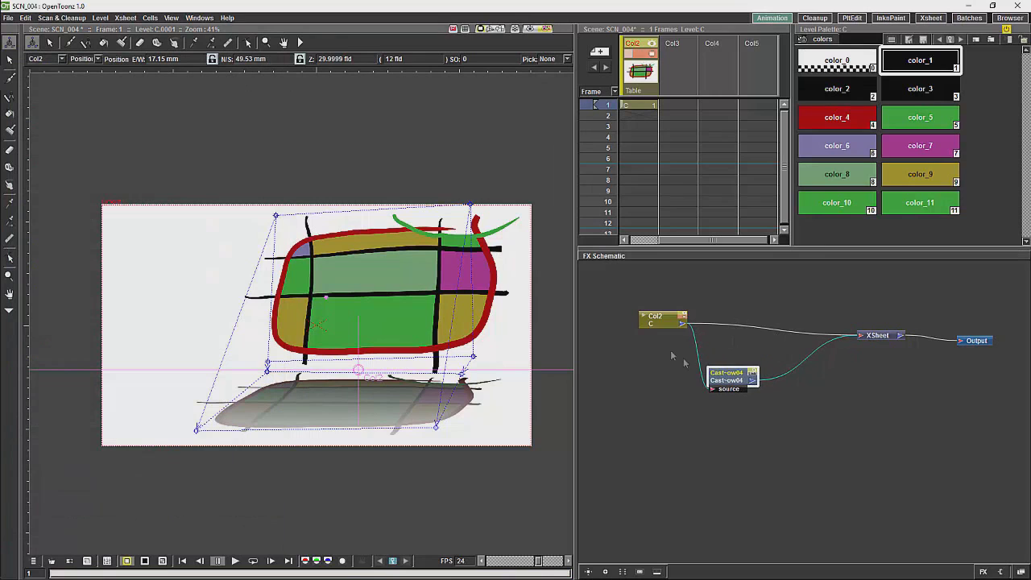
drag(657, 323, 637, 321)
drag(726, 377, 694, 376)
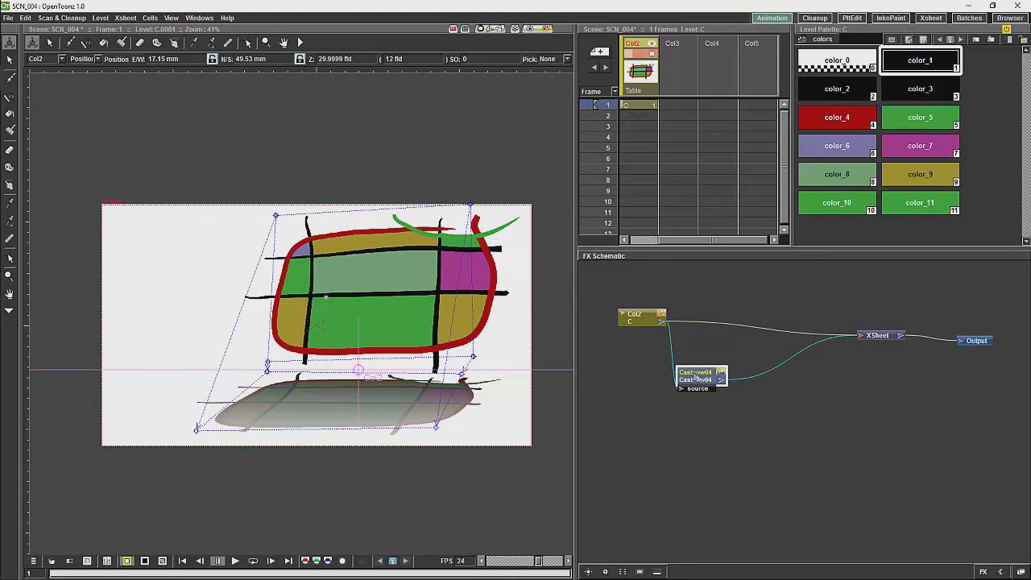
- Add a Background > Color Card node, delete the extra Col1 column, and open the card's settings
right_click(670, 429)
mouse_move(729, 436)
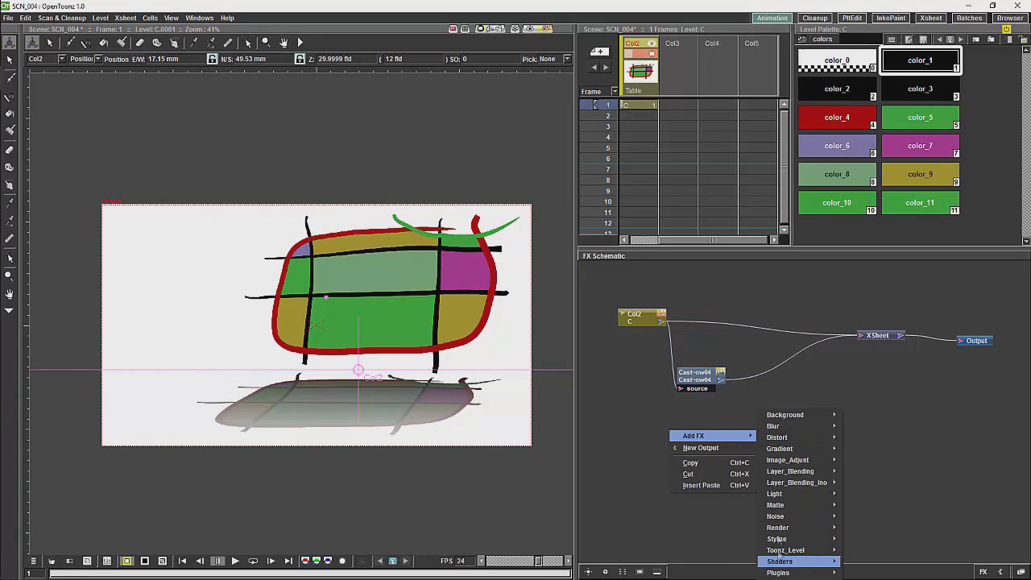
mouse_move(794, 418)
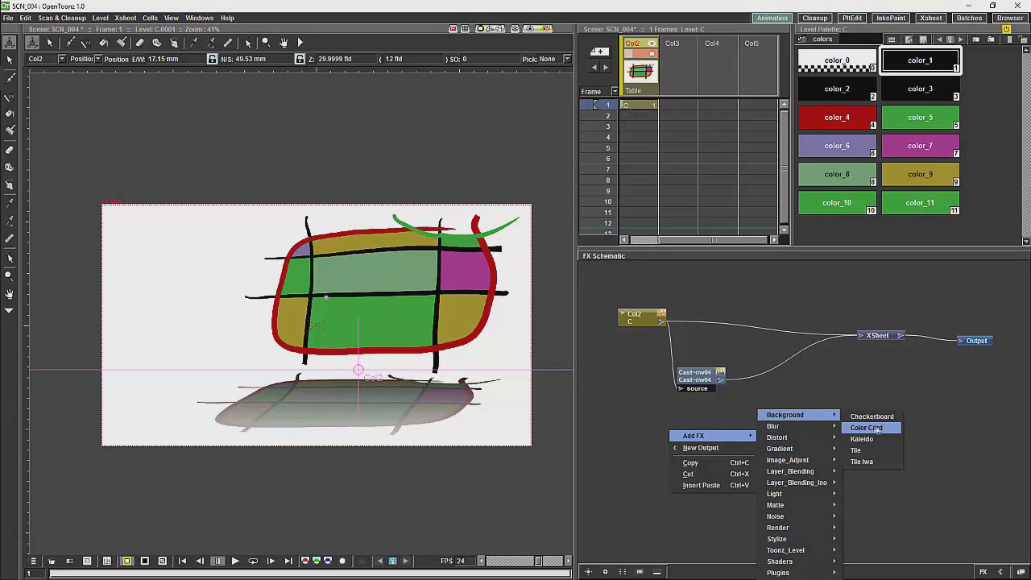
click(866, 426)
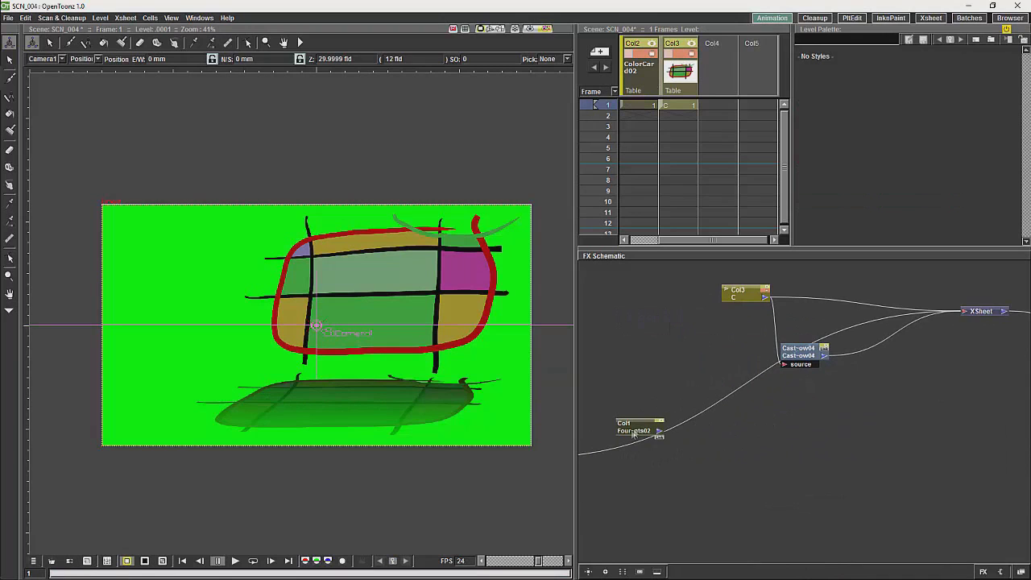
drag(643, 431, 909, 384)
click(760, 406)
key(Delete)
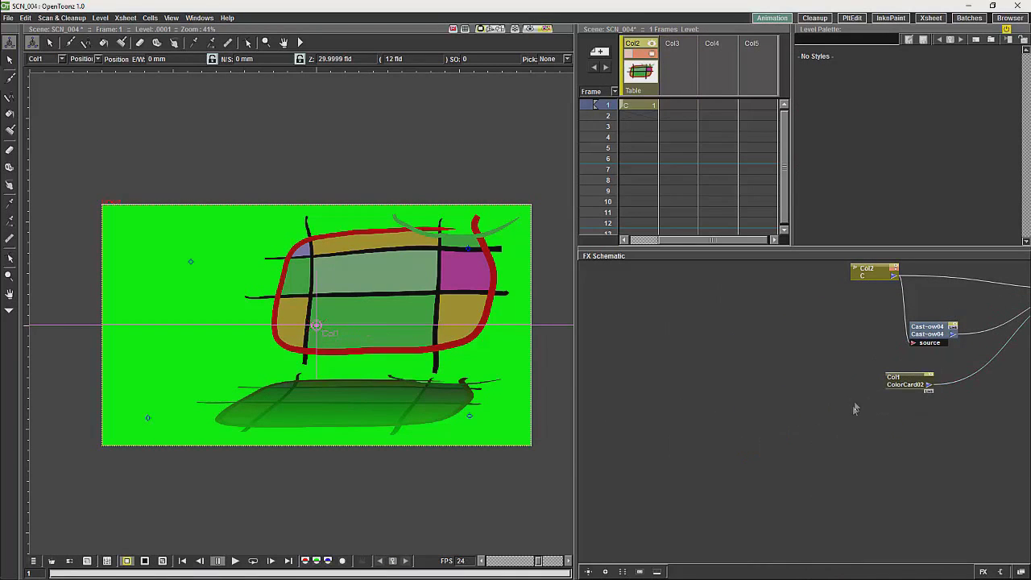
double_click(760, 440)
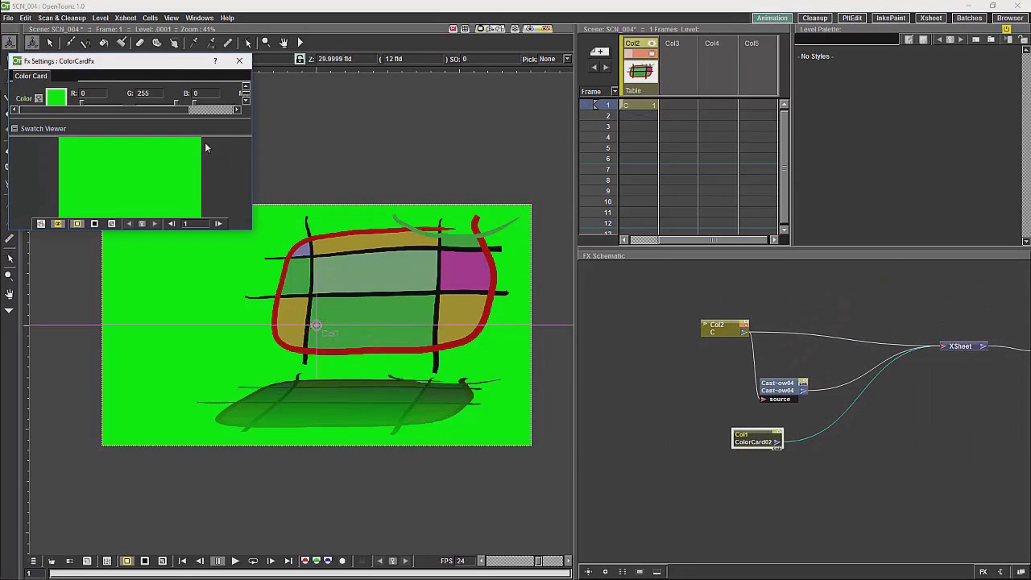
- Add a Matte > Matte In node fed by the cast shadow and connect its output to XSheet
right_click(829, 396)
mouse_move(870, 402)
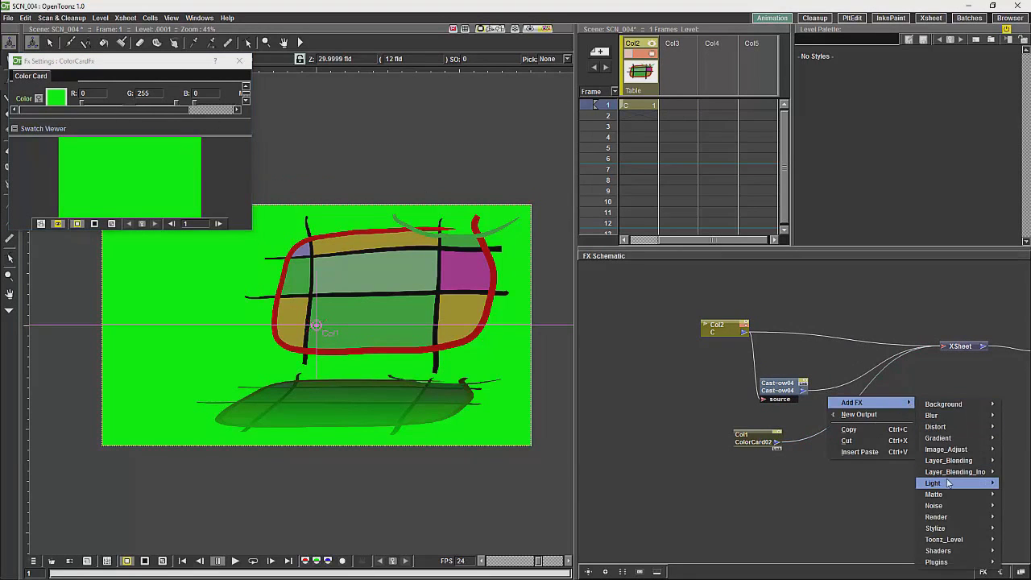
mouse_move(964, 456)
mouse_move(967, 498)
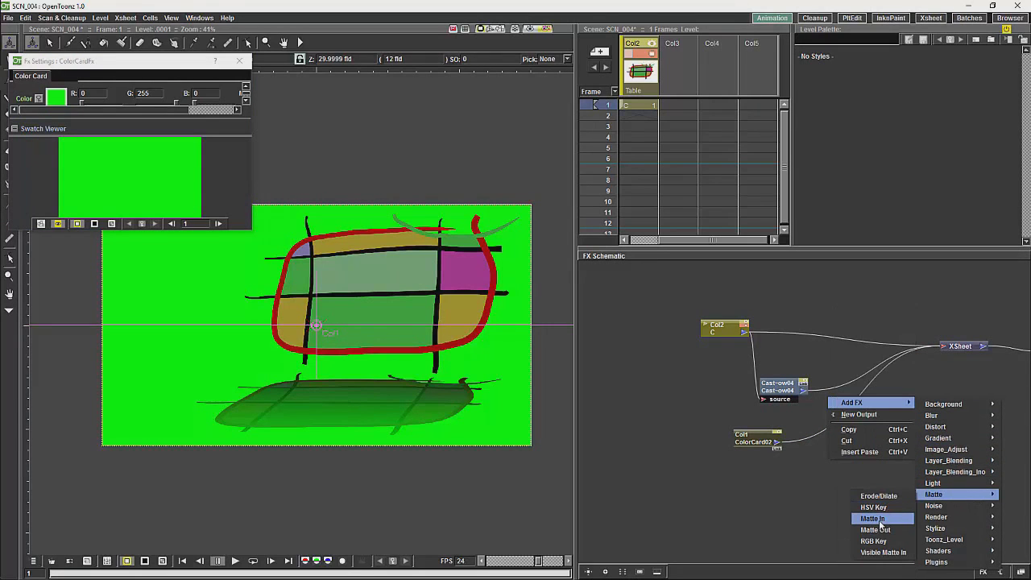
click(873, 519)
double_click(795, 400)
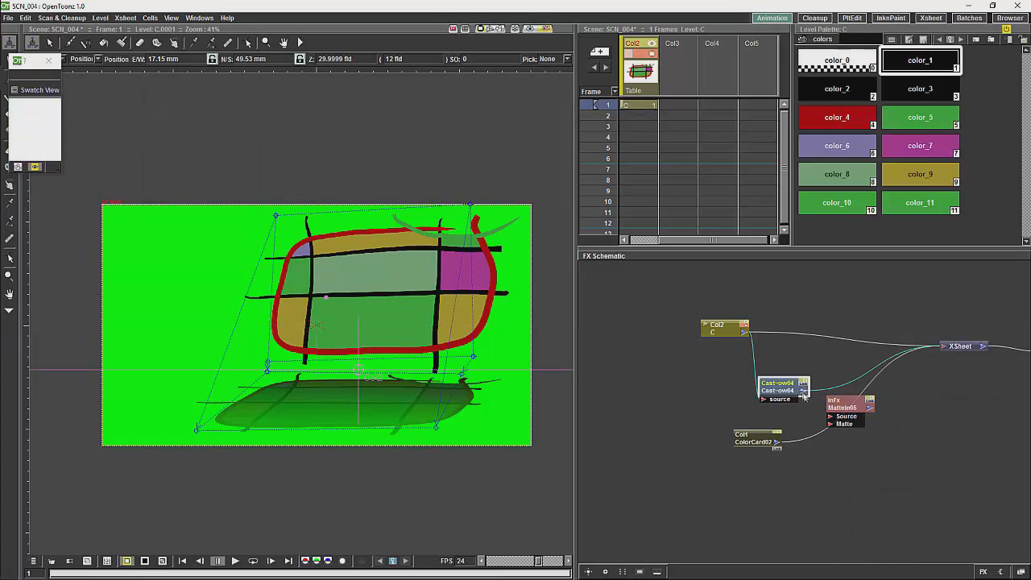
drag(862, 408, 940, 348)
- Link the colour card into Matte In, refresh the green-shadow preview, and tidy the nodes
click(818, 435)
click(776, 444)
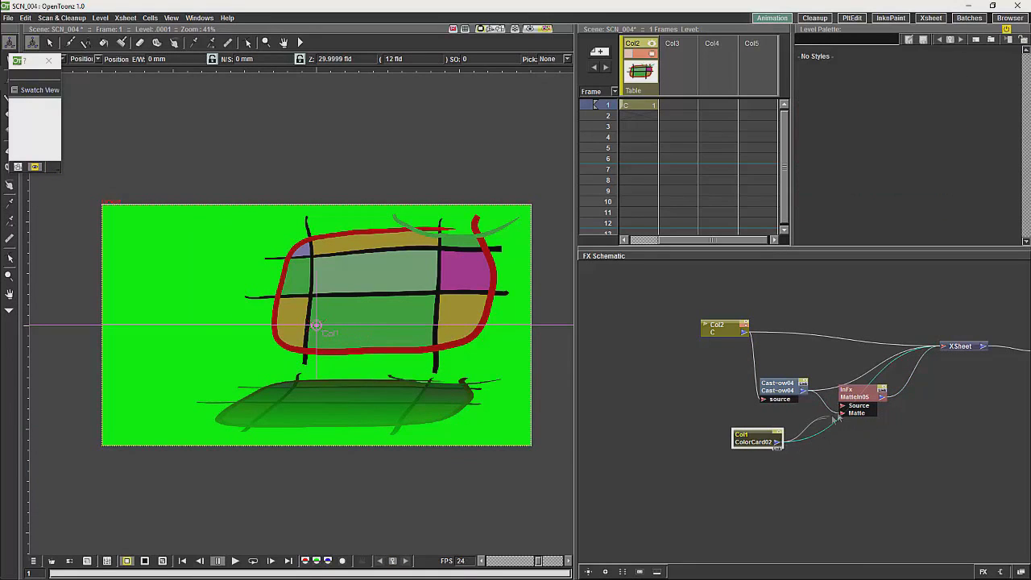
click(869, 374)
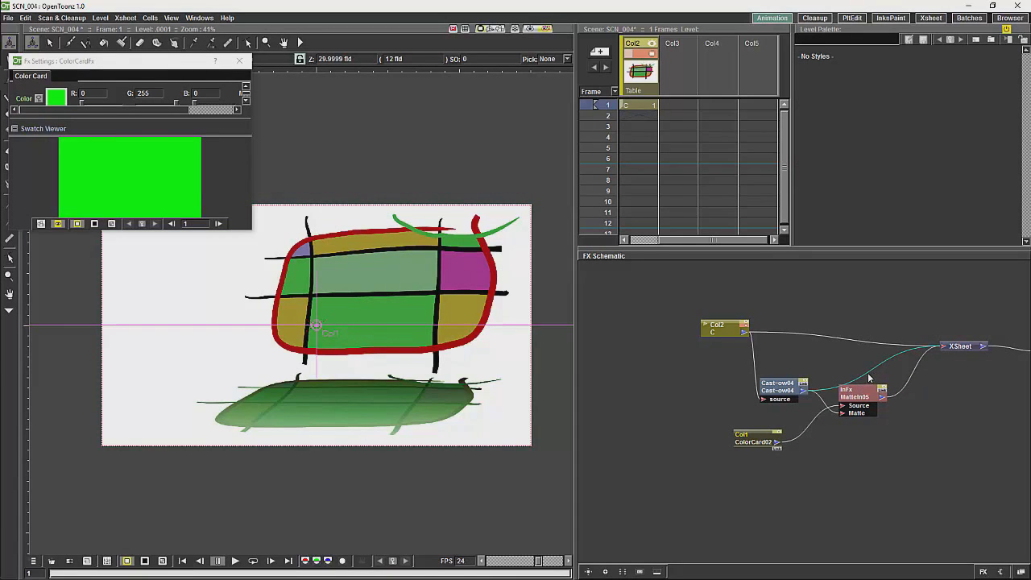
click(869, 378)
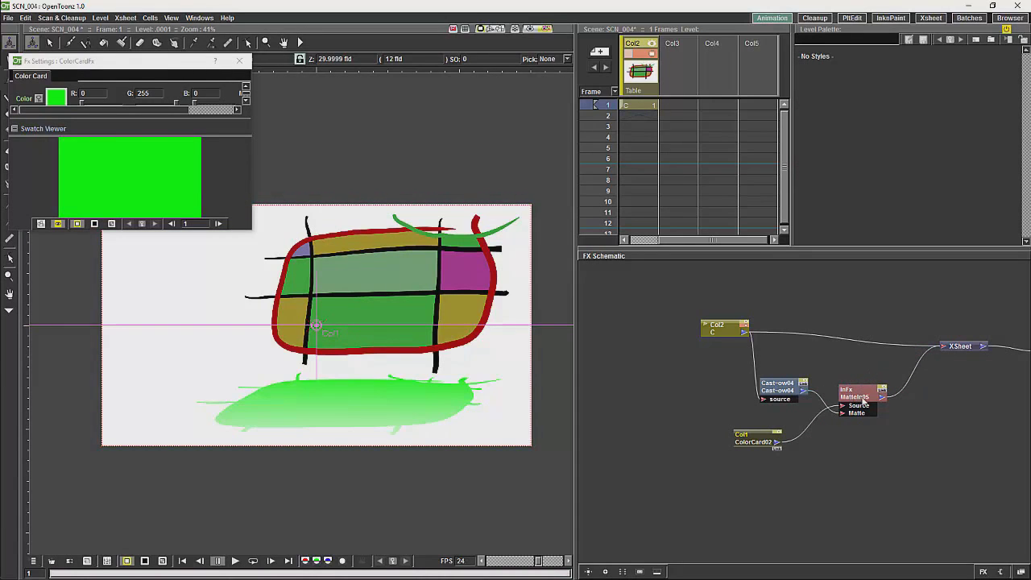
drag(864, 399, 861, 392)
click(728, 335)
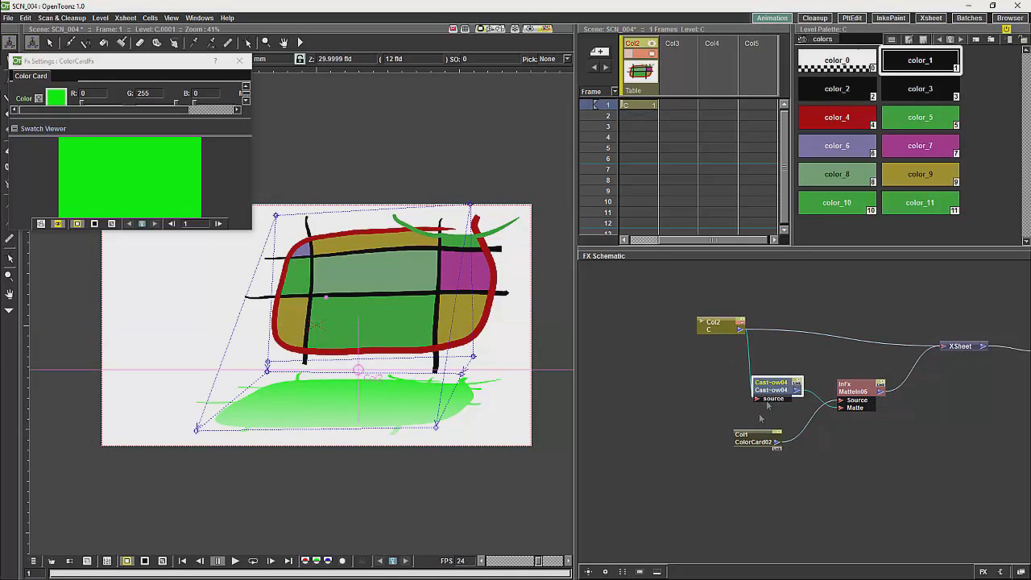
drag(751, 439, 738, 431)
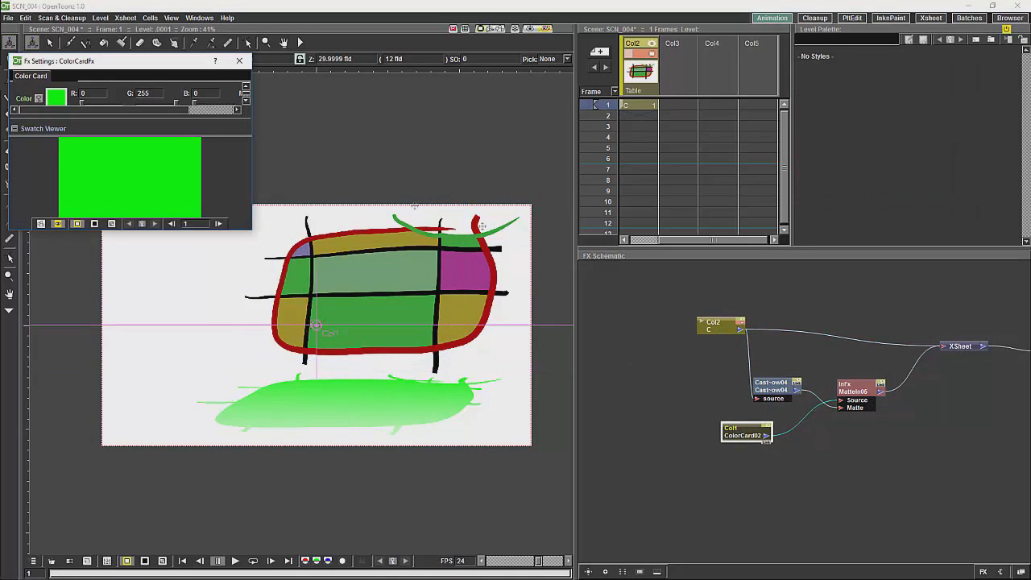
- Change the Color Card colour from green to dark grey (R 58, G 58, B 58)
click(47, 97)
drag(231, 236, 251, 294)
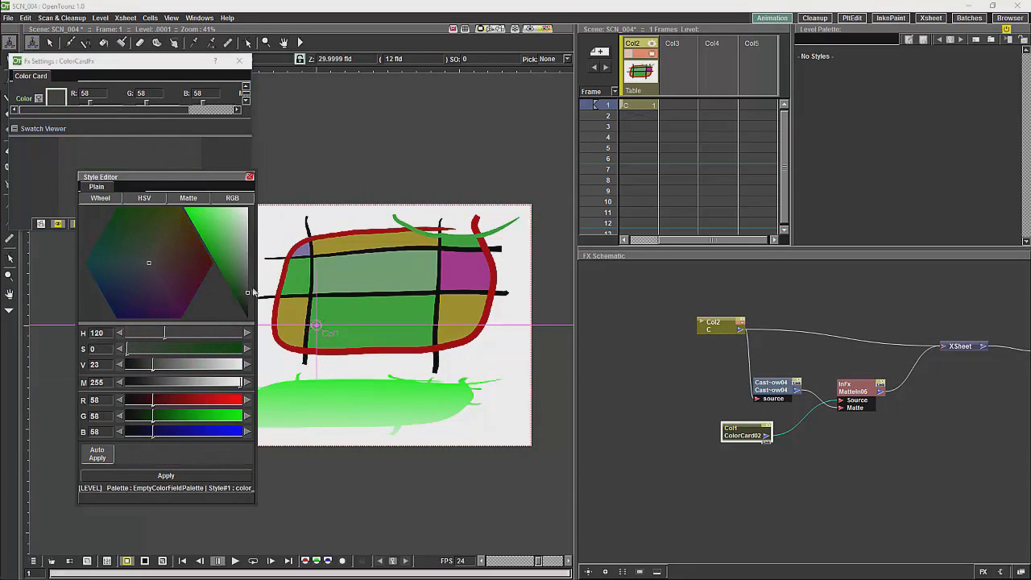
click(249, 176)
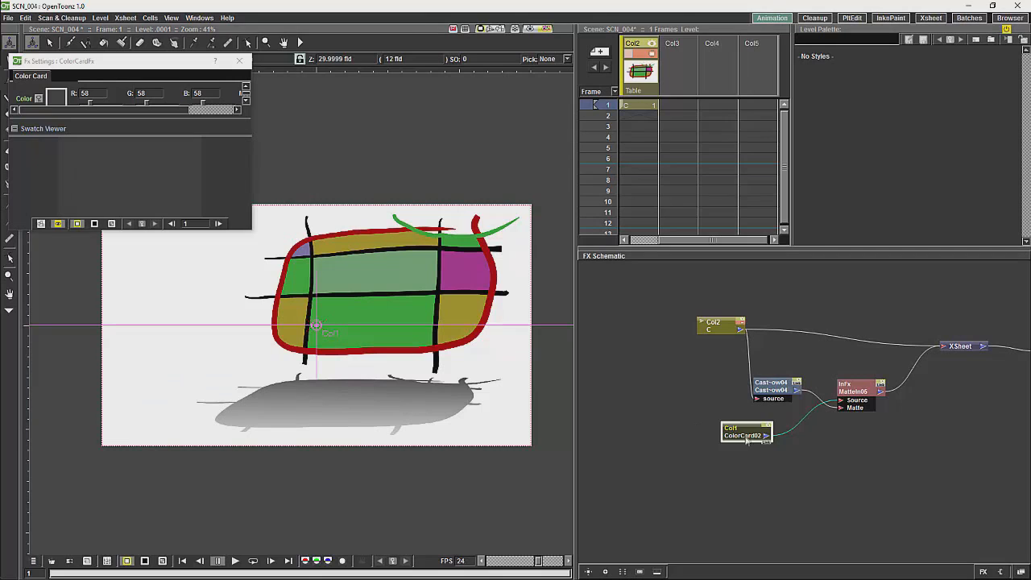
- Add a Distort > Perlin Noise effect node to the schematic
drag(747, 433, 686, 455)
right_click(826, 452)
mouse_move(871, 466)
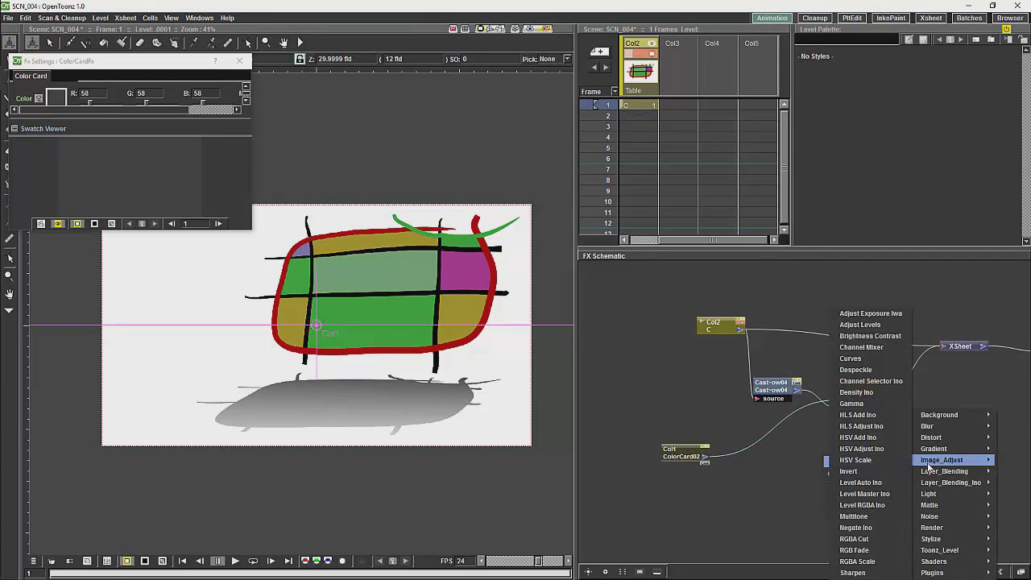
mouse_move(939, 440)
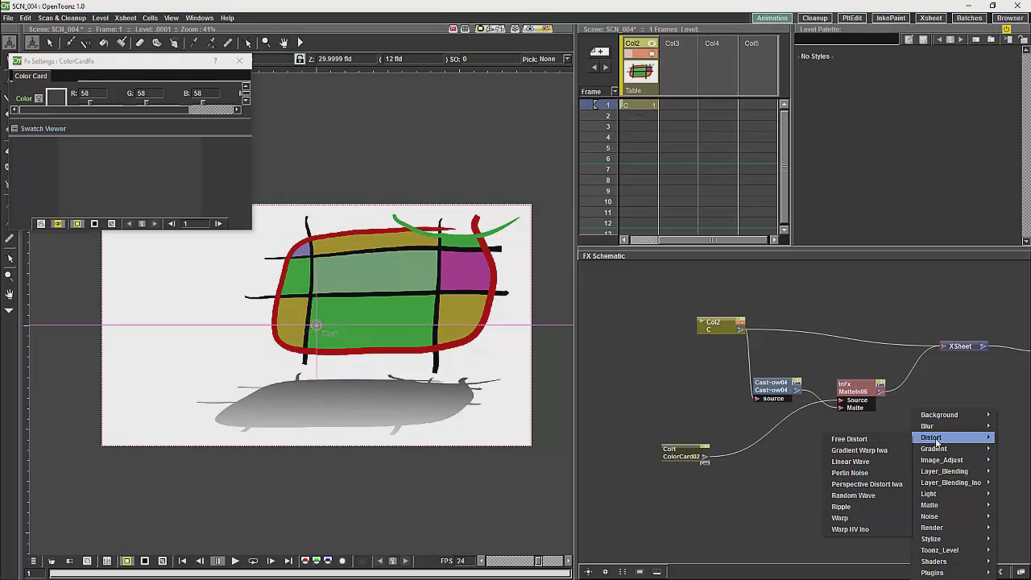
click(853, 473)
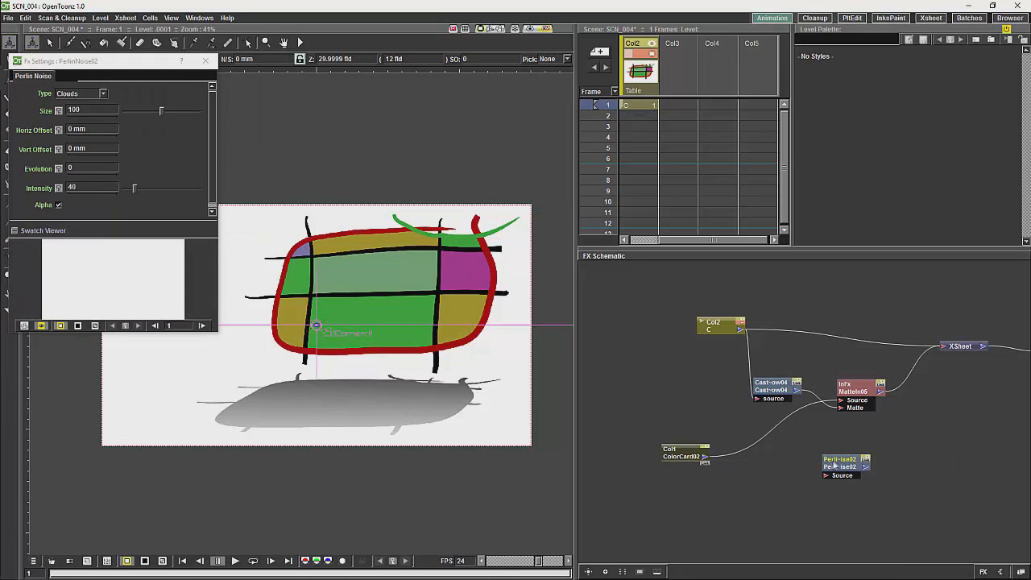
- Rearrange the nodes and drop Perlin Noise onto the Cast Shadow–Matte In link
drag(836, 465, 821, 455)
drag(851, 393, 869, 393)
drag(719, 325, 653, 320)
drag(771, 387, 707, 382)
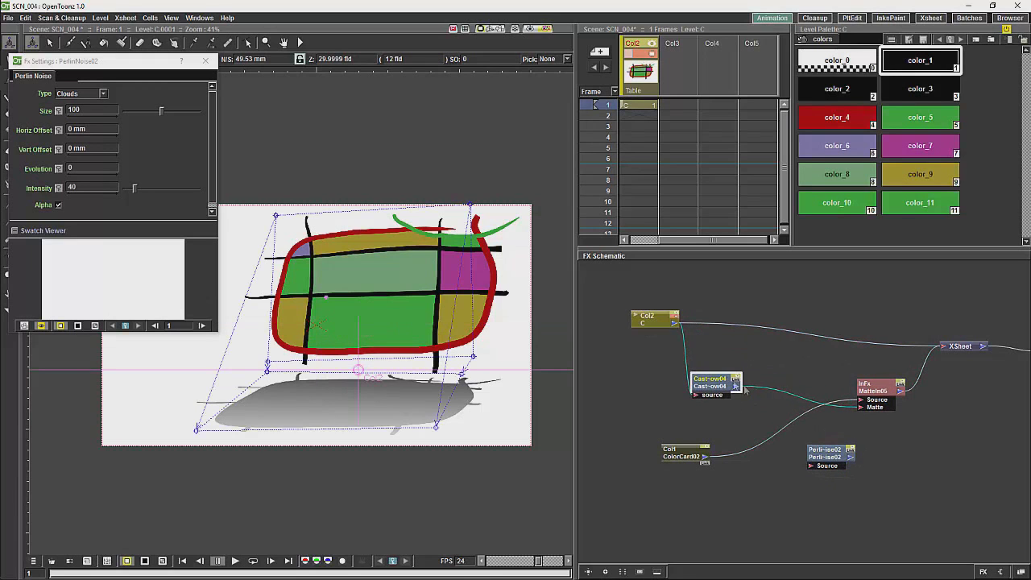
drag(831, 450, 816, 390)
click(736, 392)
click(809, 388)
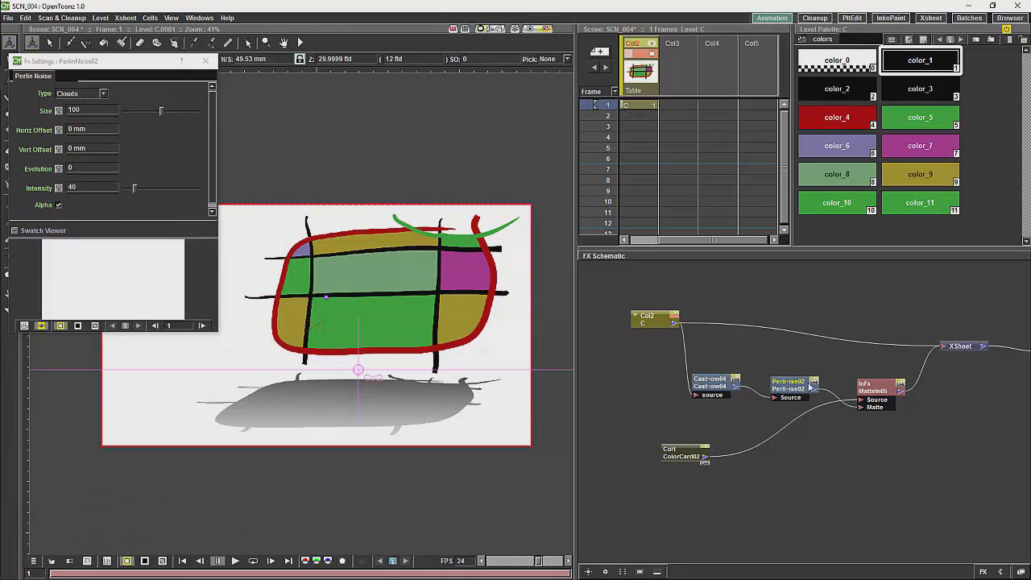
- Set the Perlin Noise Size to about 152.5 and Intensity to about 19.4
drag(793, 388, 793, 388)
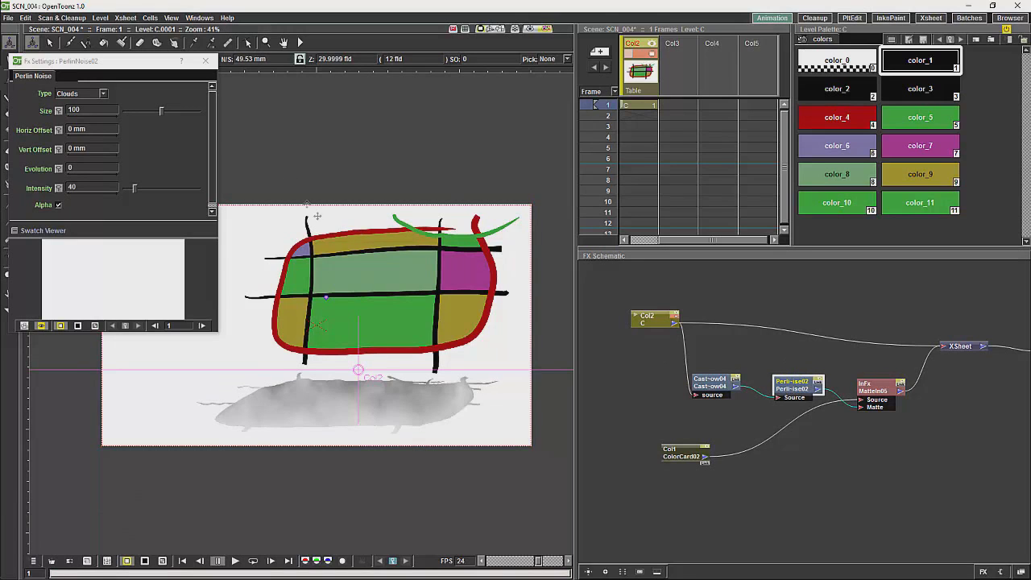
drag(161, 113, 183, 115)
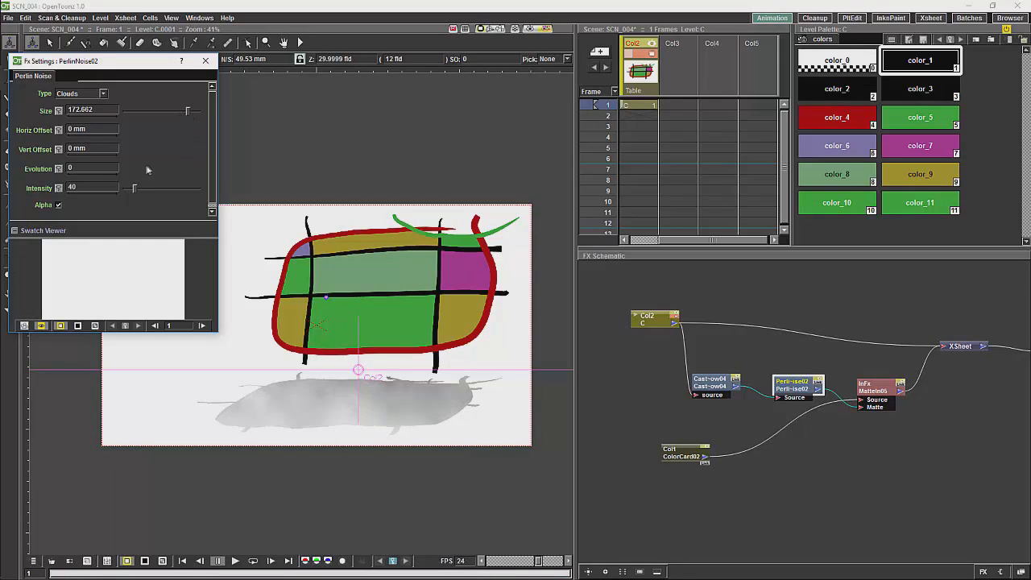
drag(134, 190, 131, 191)
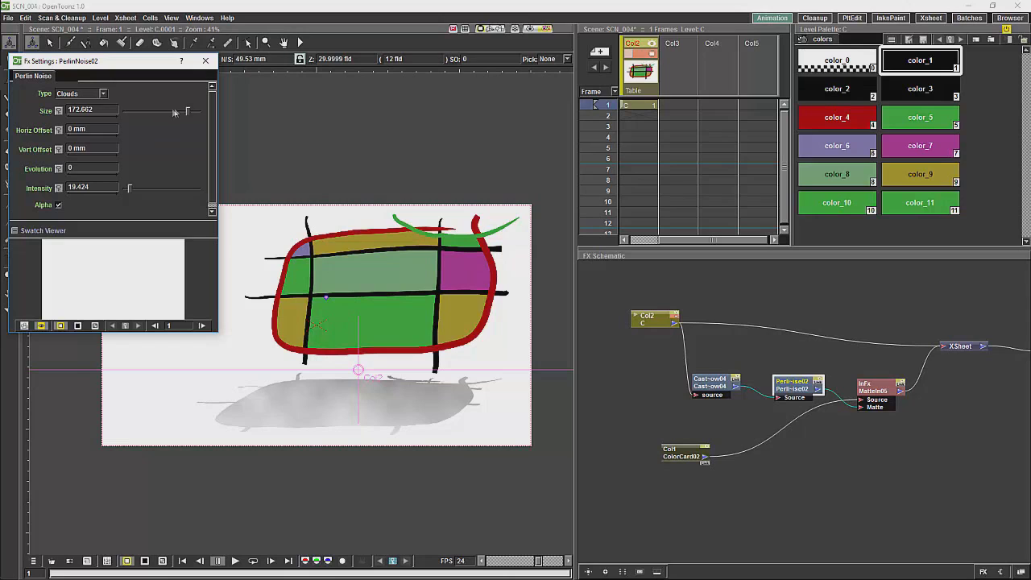
drag(187, 113, 178, 117)
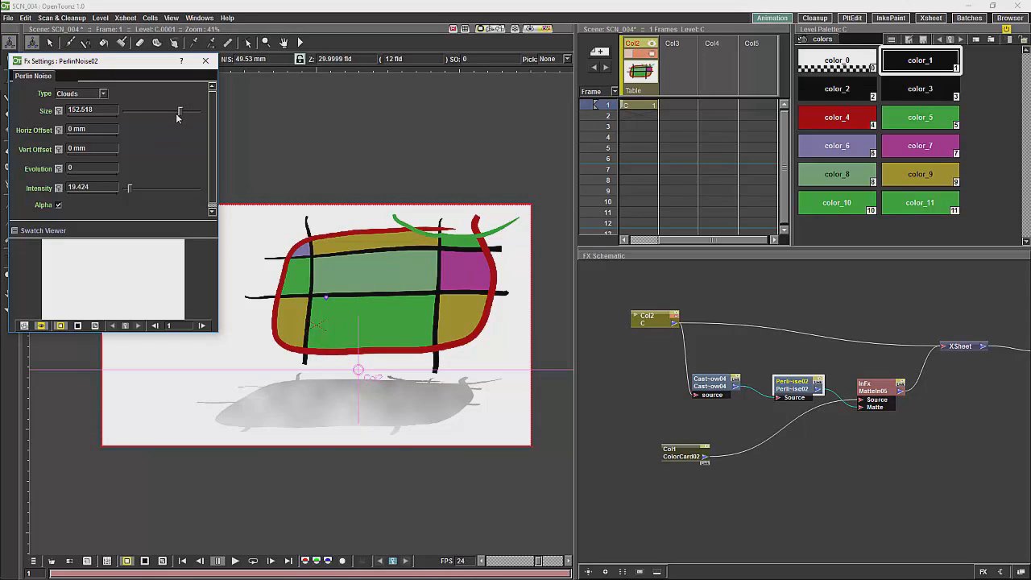